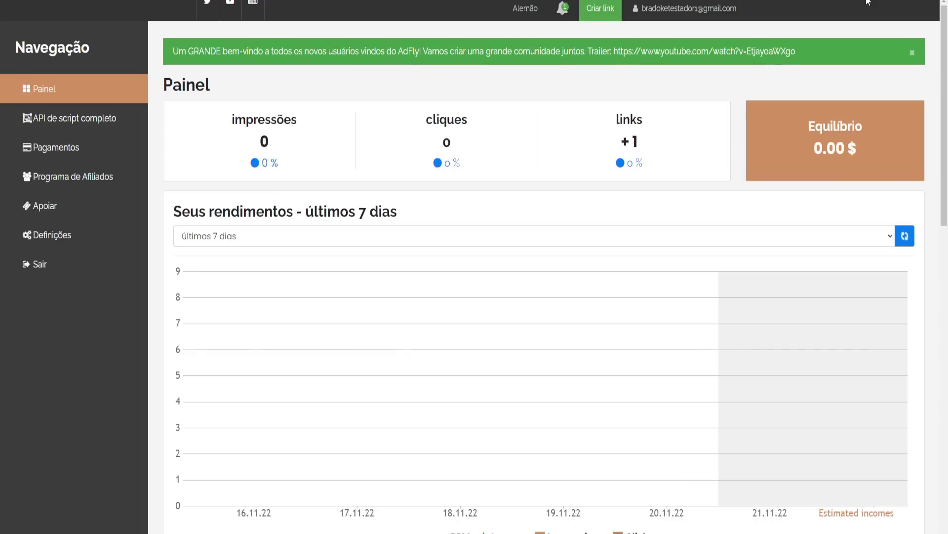
{"action": "scroll", "coordinate": [269, 205], "scroll_direction": "down", "scroll_amount": 10}
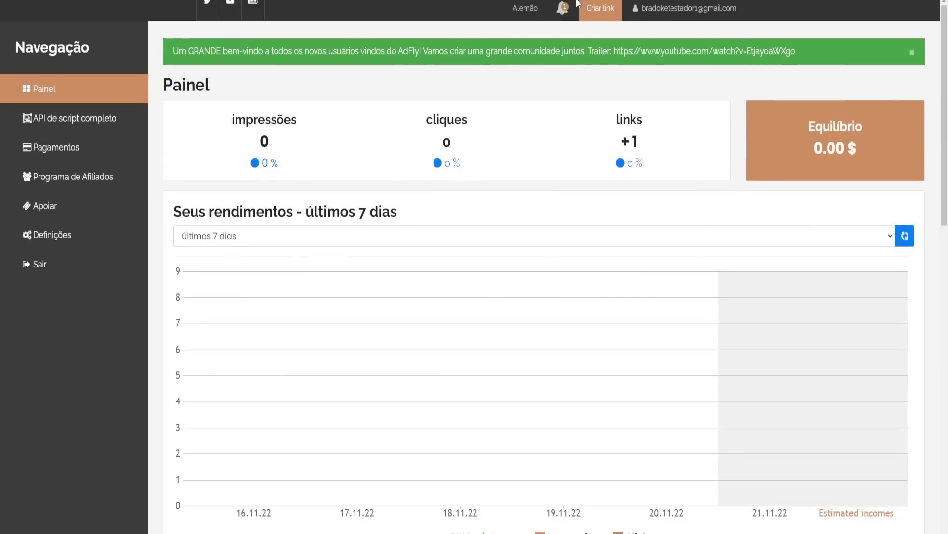
{"action": "left_click", "coordinate": [602, 14]}
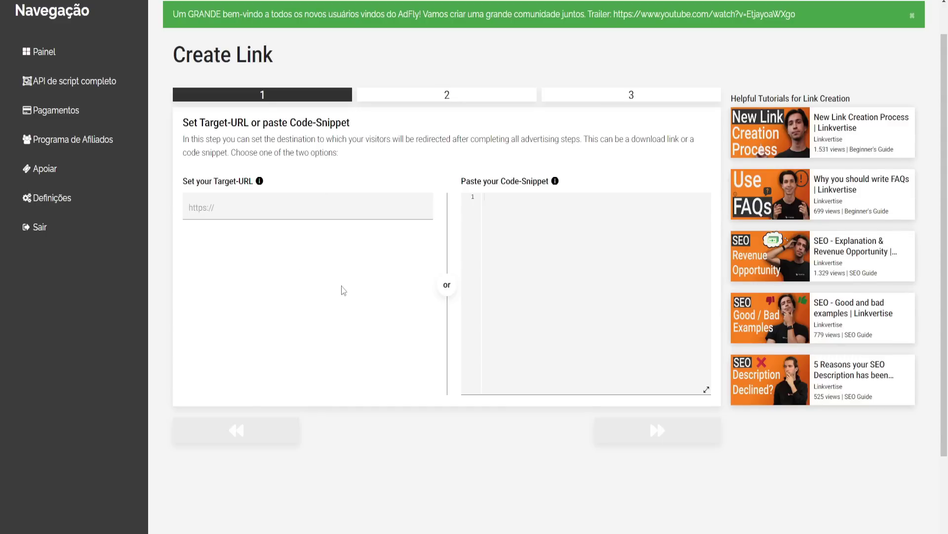
{"action": "key", "text": "alt+Tab"}
{"action": "left_click_drag", "start_coordinate": [629, 124], "coordinate": [502, 106]}
{"action": "key", "text": "ctrl+c"}
{"action": "left_click", "coordinate": [343, 203]}
{"action": "key", "text": "ctrl+v"}
{"action": "left_click", "coordinate": [345, 269]}
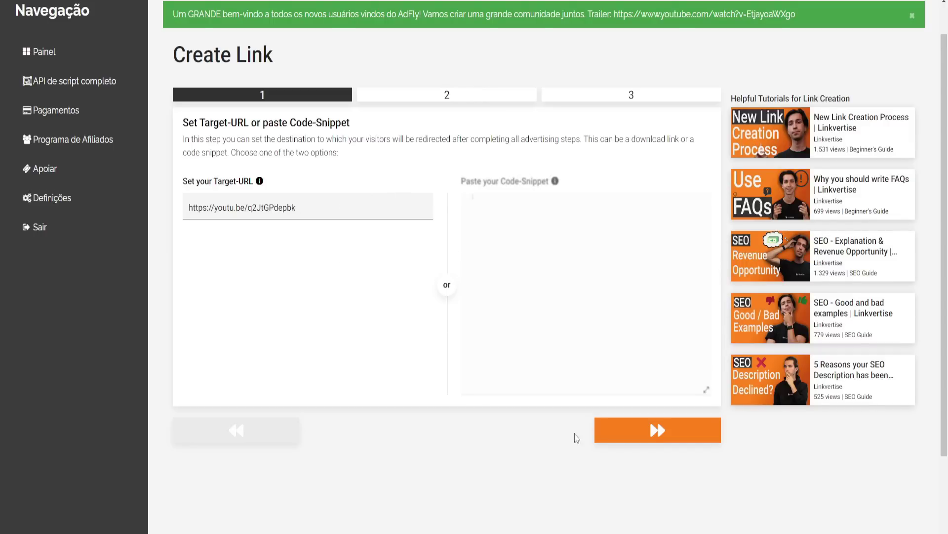
Step: Proceed to the link description stage and set the Short Link-Title to "Ganhar Online"
{"action": "left_click", "coordinate": [675, 439]}
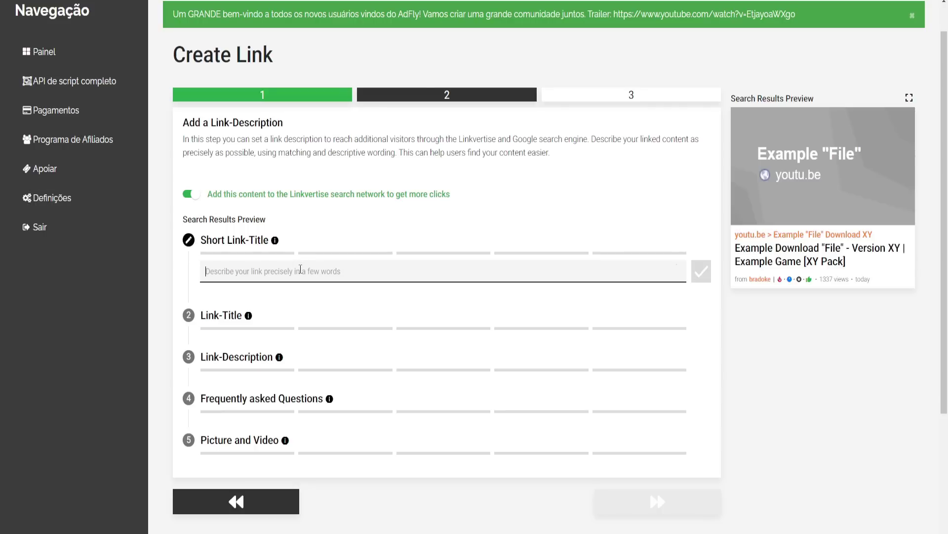
{"action": "type", "text": "Ganhar Online"}
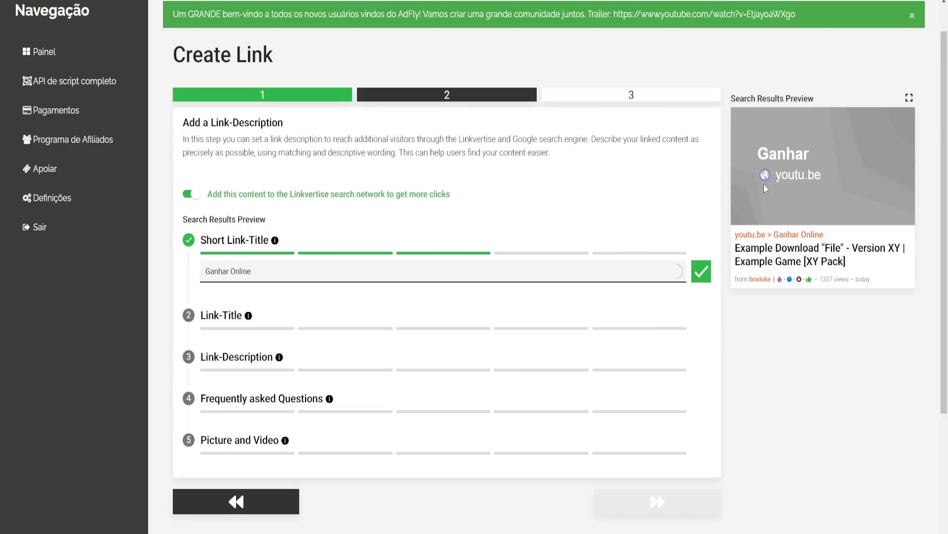
{"action": "left_click", "coordinate": [705, 277]}
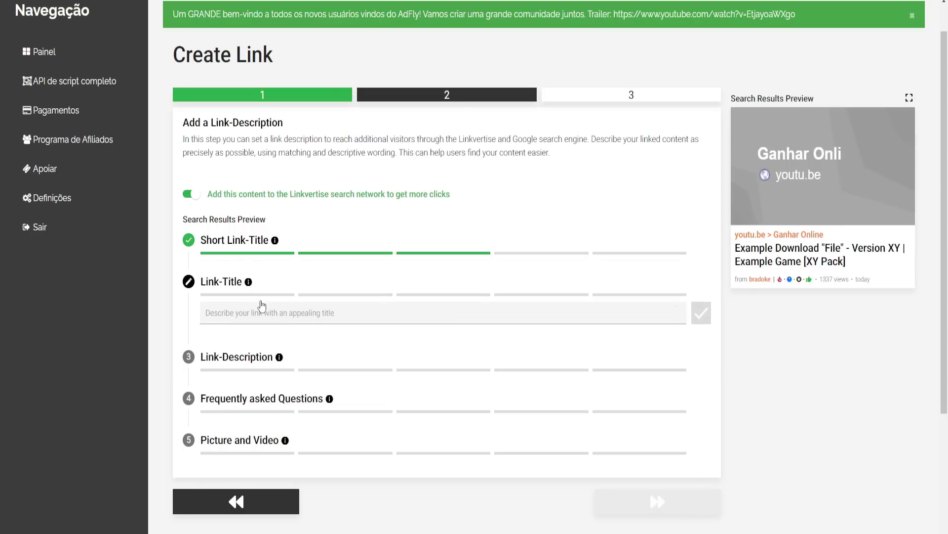
Step: Copy the YouTube video's title, "Ganhe R$100 por dia com o Google (Ganhe dinheiro na internet)", and confirm it as the Link-Title
{"action": "key", "text": "ctrl+Tab"}
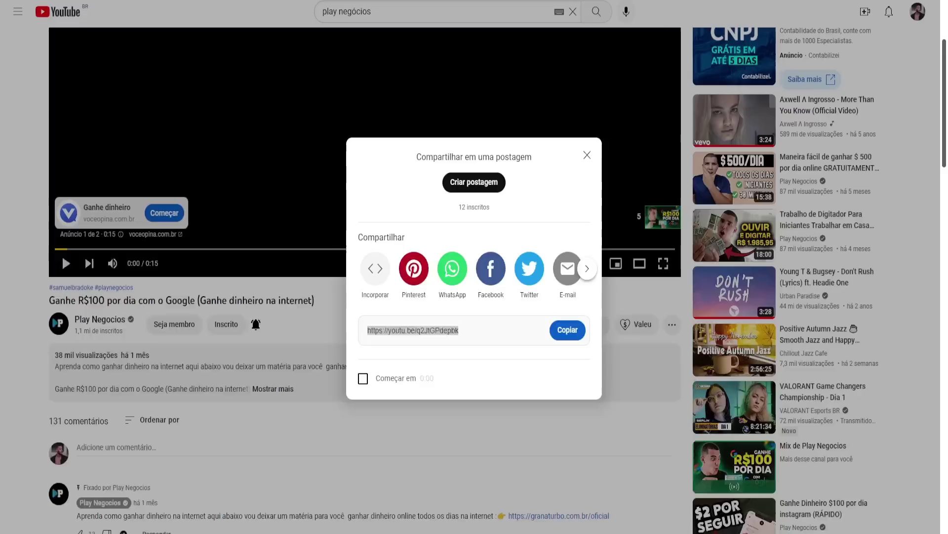
{"action": "left_click", "coordinate": [587, 156]}
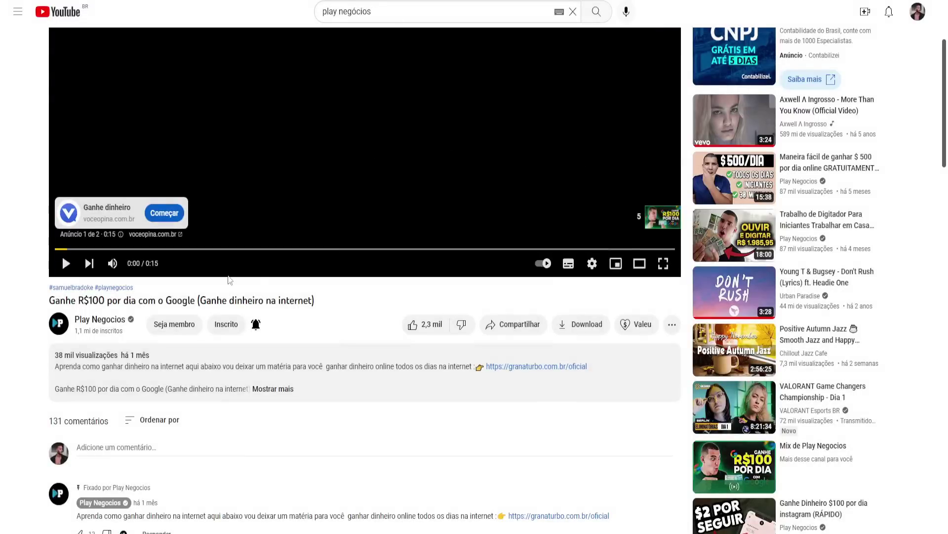
{"action": "triple_click", "coordinate": [193, 297]}
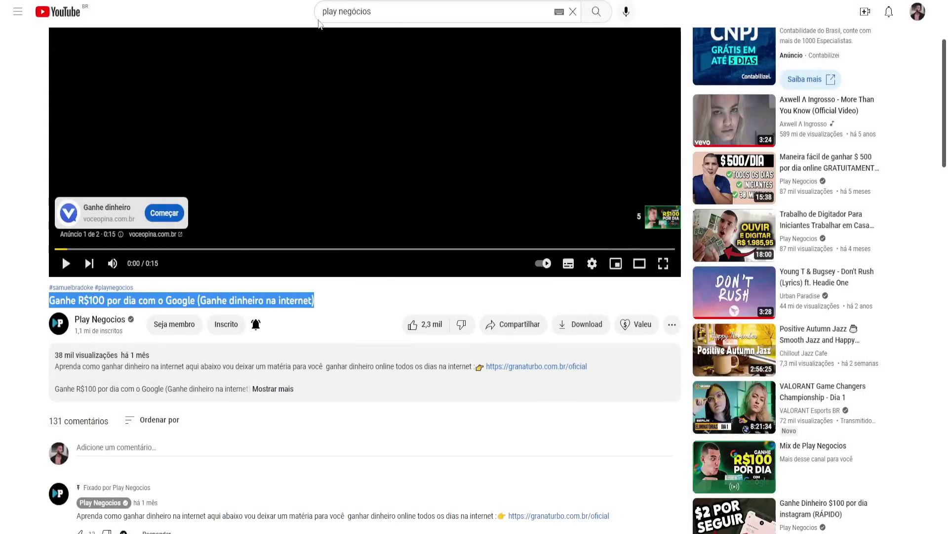
{"action": "key", "text": "ctrl+Tab"}
{"action": "key", "text": "ctrl+Tab"}
{"action": "key", "text": "ctrl+Tab"}
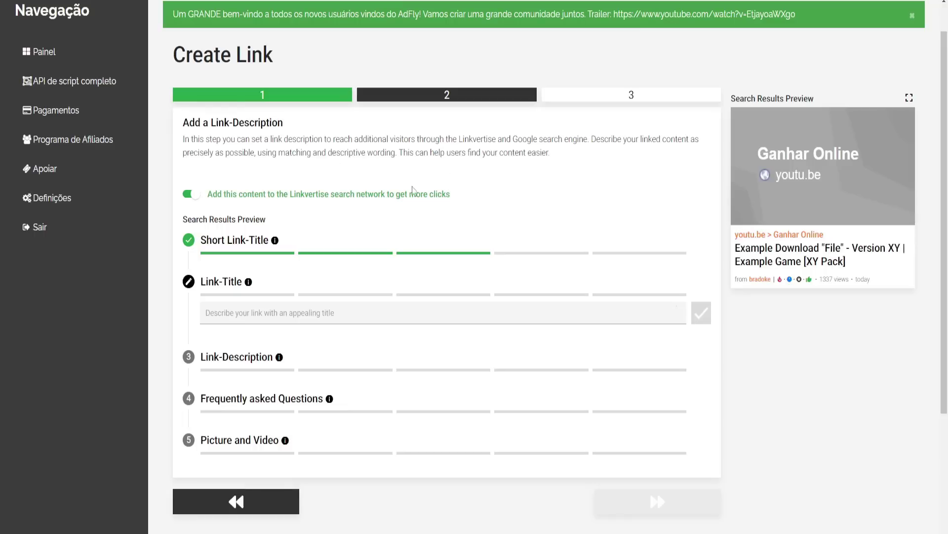
{"action": "left_click", "coordinate": [314, 310]}
{"action": "key", "text": "ctrl+v"}
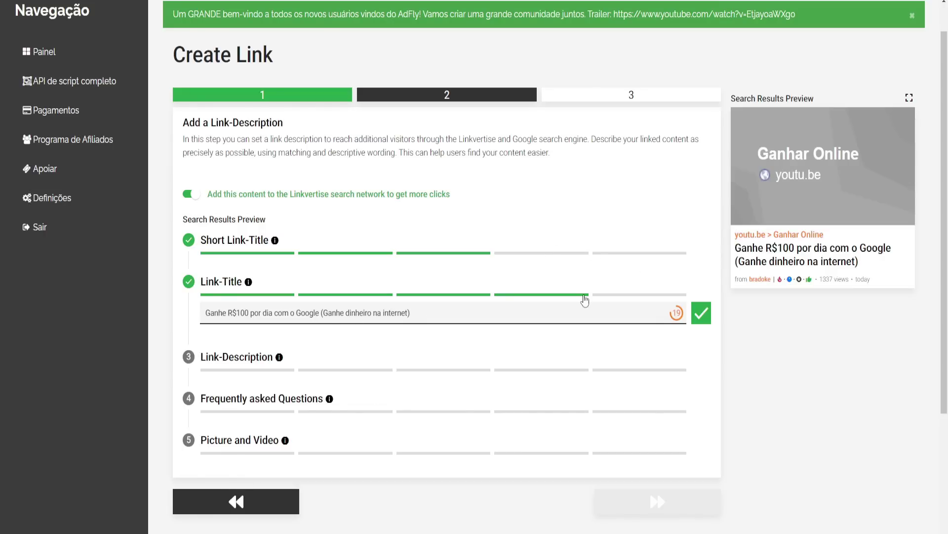
{"action": "left_click", "coordinate": [701, 313]}
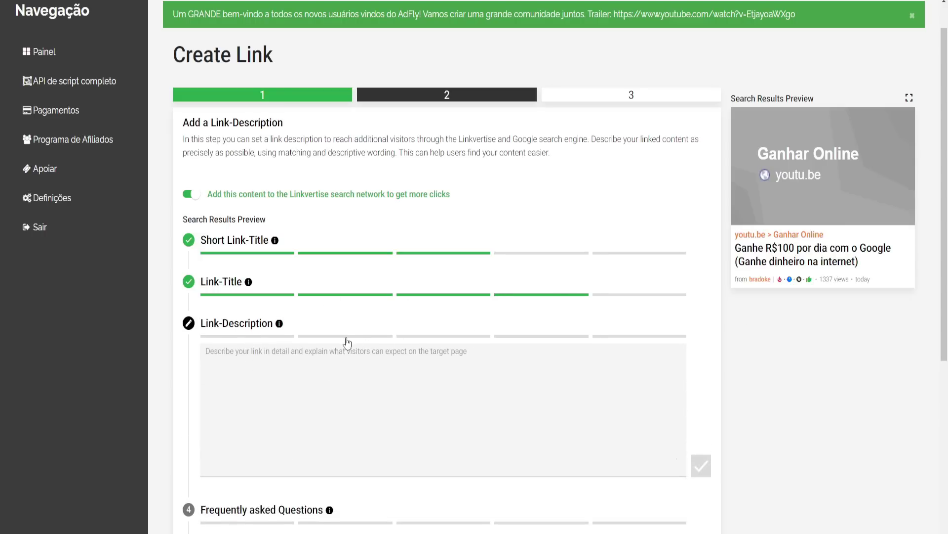
Step: Try filling the Link-Description with repeated "APRENDA A GANHAR DINHEIRO" text, and clear the field
{"action": "left_click", "coordinate": [364, 365]}
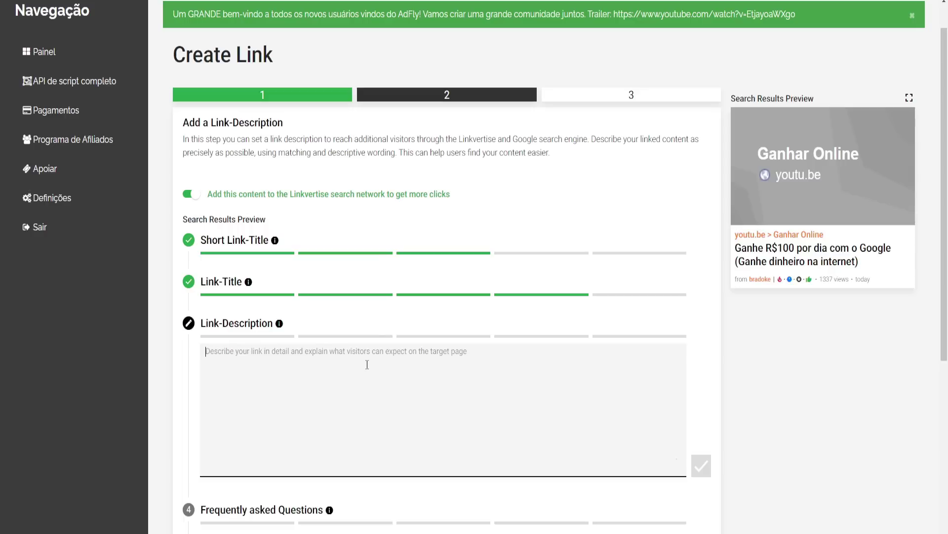
{"action": "type", "text": "Q"}
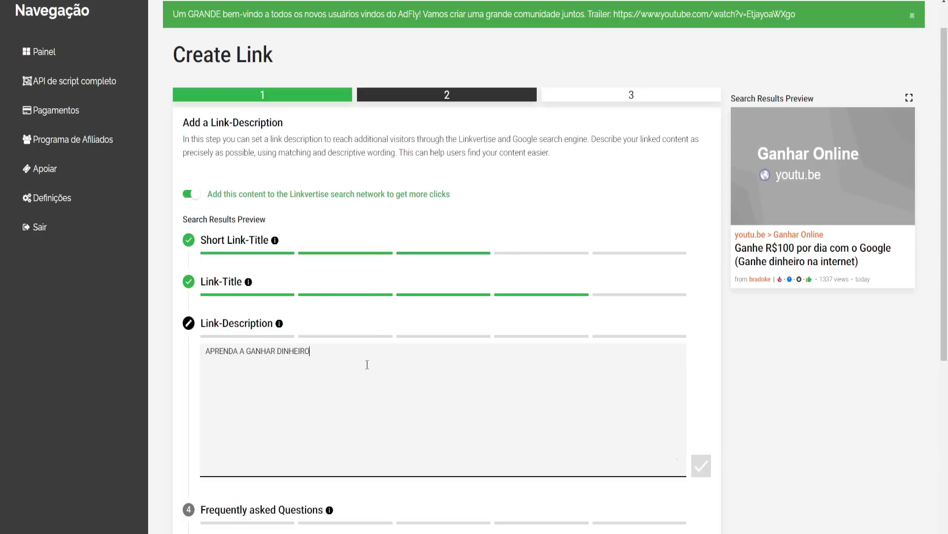
{"action": "key", "text": "ctrl+a"}
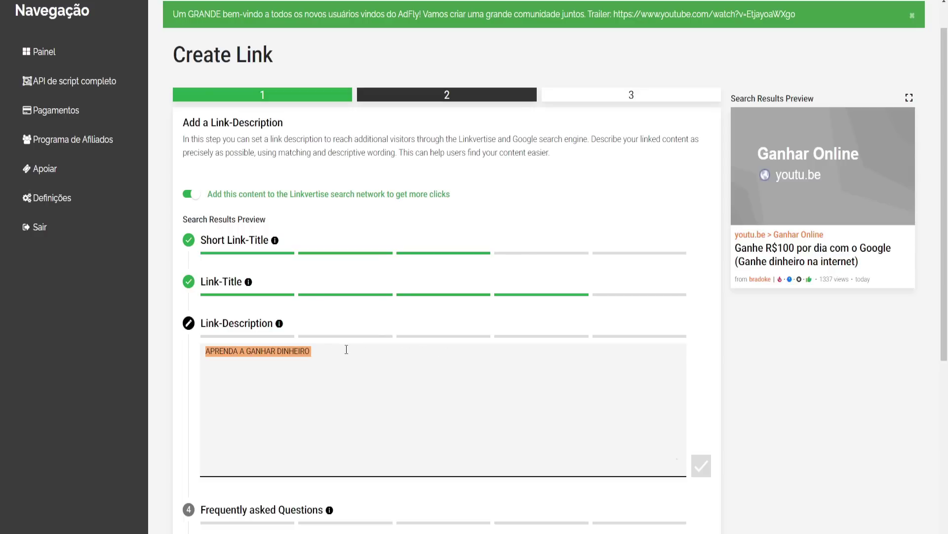
{"action": "left_click", "coordinate": [319, 357]}
{"action": "key", "text": "ctrl+v"}
{"action": "key", "text": "ctrl+v"}
{"action": "key", "text": "ctrl+v"}
{"action": "key", "text": "ctrl+v"}
{"action": "key", "text": "ctrl+v"}
{"action": "key", "text": "ctrl+v"}
{"action": "key", "text": "ctrl+v"}
{"action": "key", "text": "ctrl+v"}
{"action": "key", "text": "ctrl+v"}
{"action": "key", "text": "ctrl+v"}
{"action": "key", "text": "ctrl+v"}
{"action": "key", "text": "ctrl+v"}
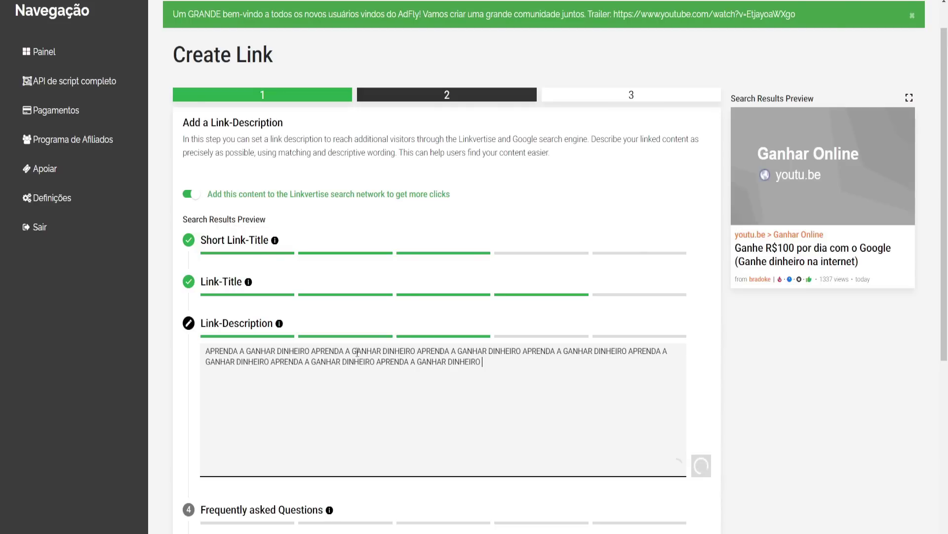
{"action": "key", "text": "ctrl+v"}
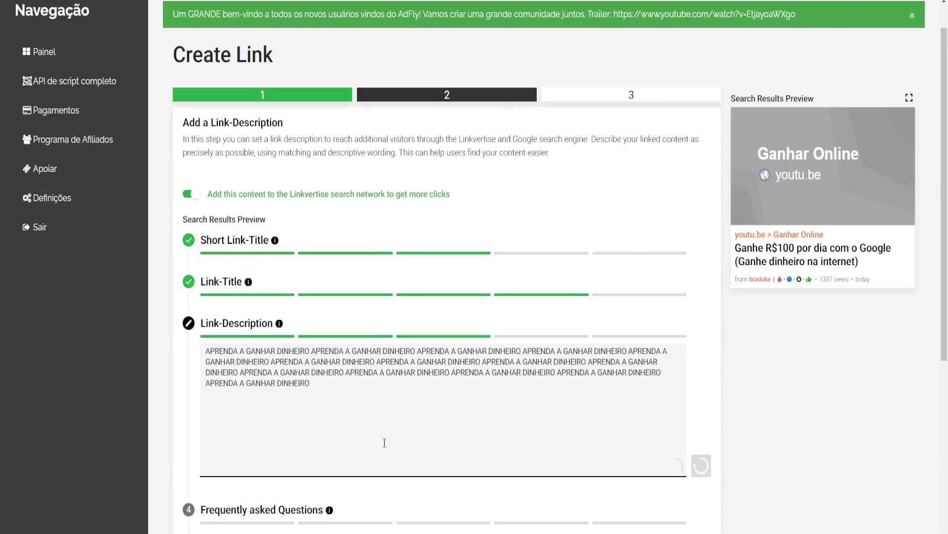
{"action": "scroll", "coordinate": [384, 442], "scroll_direction": "down", "scroll_amount": 1}
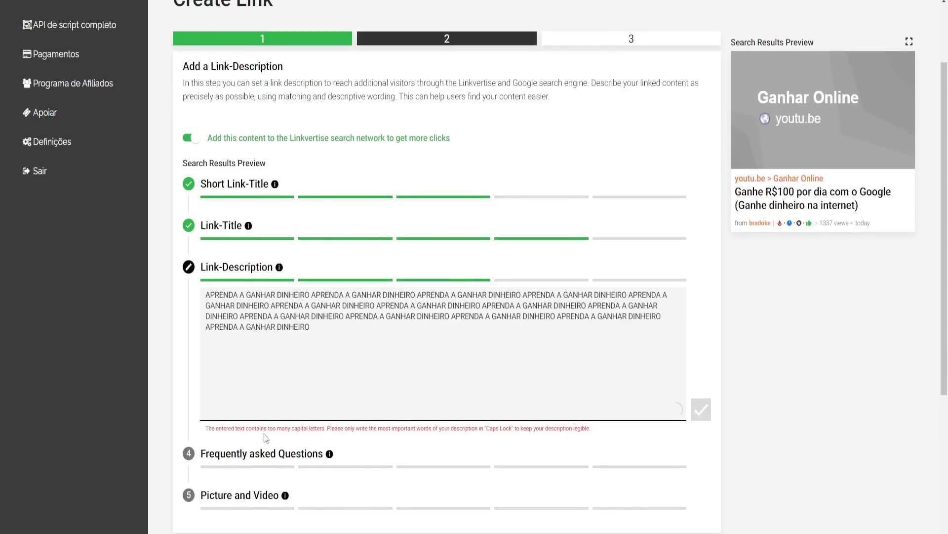
{"action": "left_click_drag", "start_coordinate": [335, 331], "coordinate": [210, 291]}
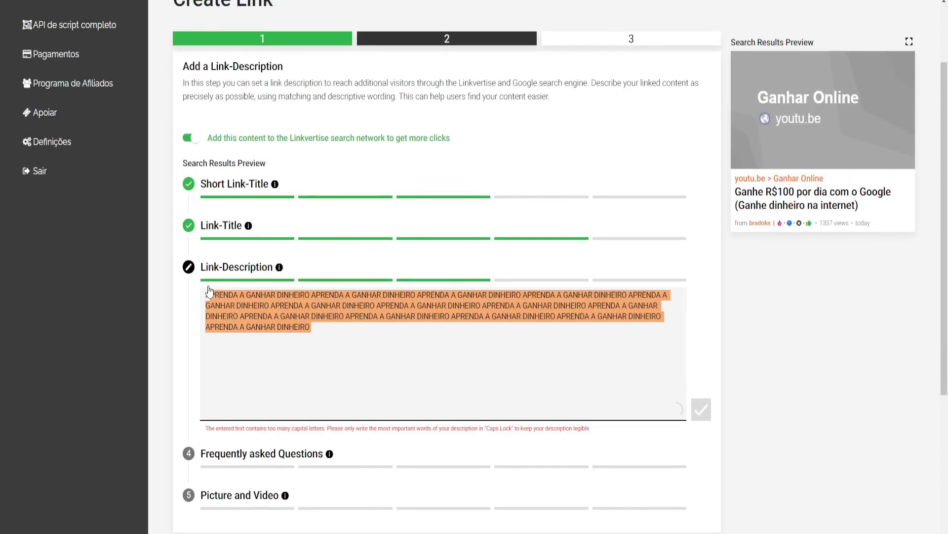
{"action": "key", "text": "BackSpace"}
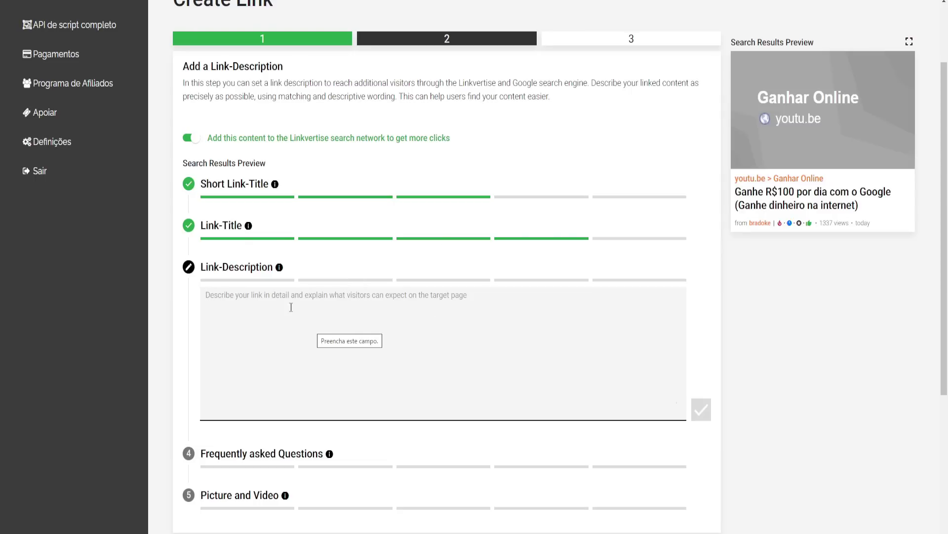
Step: Copy the "Descrição" section, through "excelente renda extra", from the YouTube video's description and confirm it as the Link-Description
{"action": "key", "text": "ctrl+Tab"}
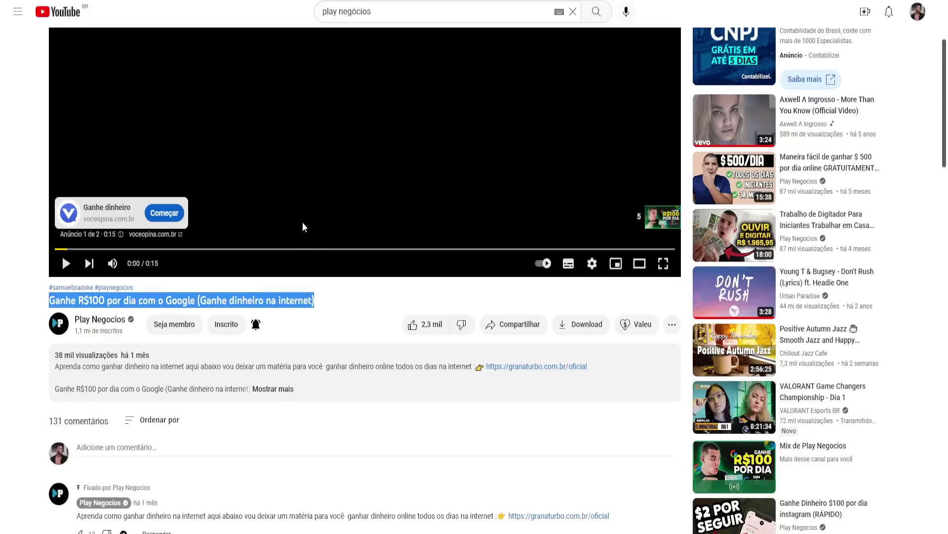
{"action": "scroll", "coordinate": [302, 221], "scroll_direction": "down", "scroll_amount": 2}
{"action": "left_click", "coordinate": [310, 275]}
{"action": "scroll", "coordinate": [310, 274], "scroll_direction": "down", "scroll_amount": 3}
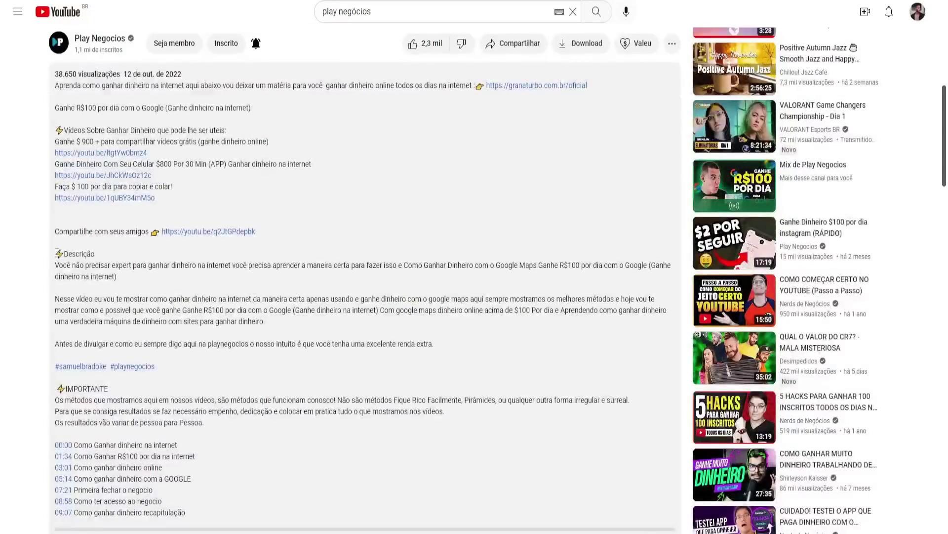
{"action": "left_click_drag", "start_coordinate": [55, 253], "coordinate": [433, 357]}
{"action": "key", "text": "ctrl+c"}
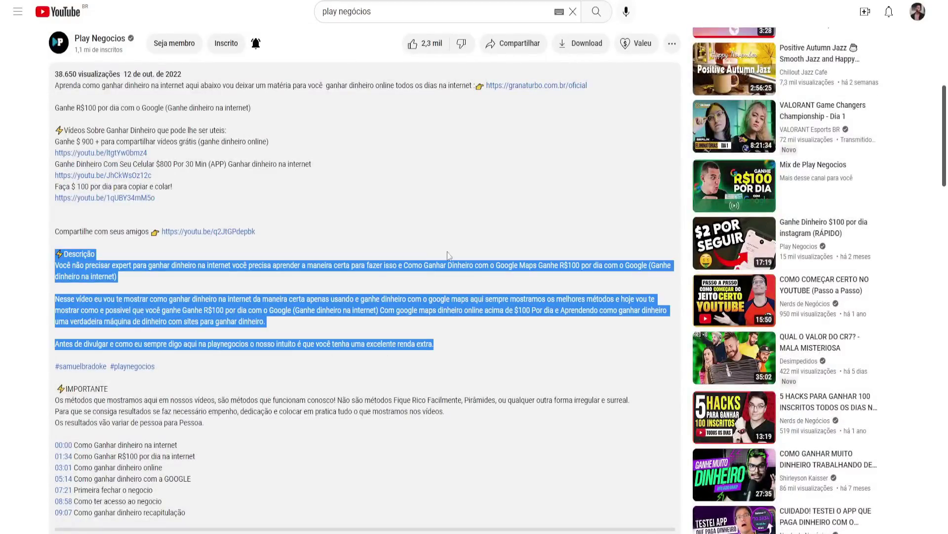
{"action": "key", "text": "ctrl+Tab"}
{"action": "key", "text": "ctrl+Tab"}
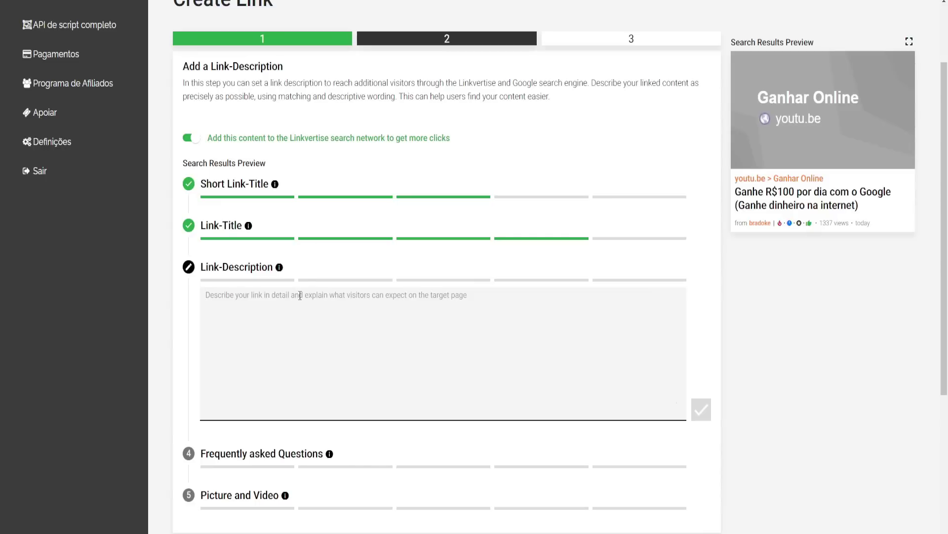
{"action": "key", "text": "ctrl+v"}
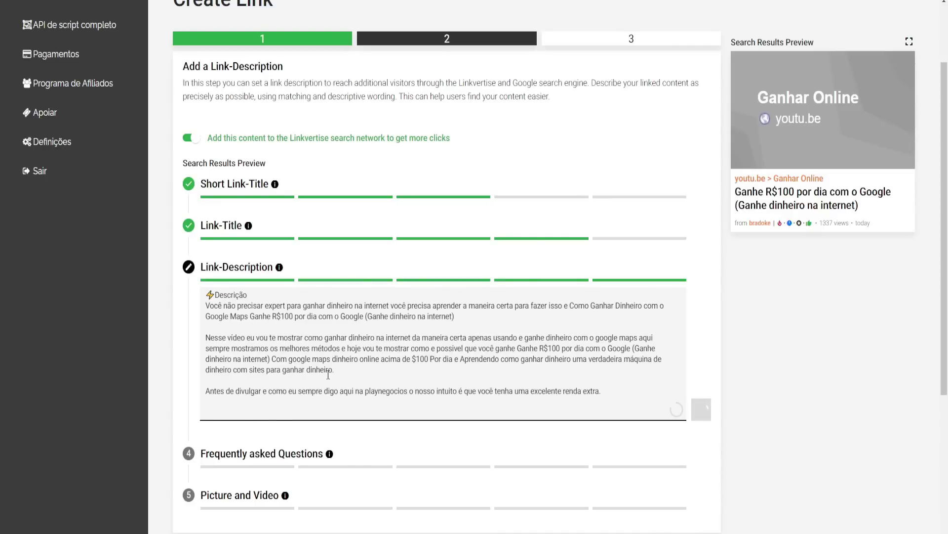
{"action": "left_click", "coordinate": [697, 381]}
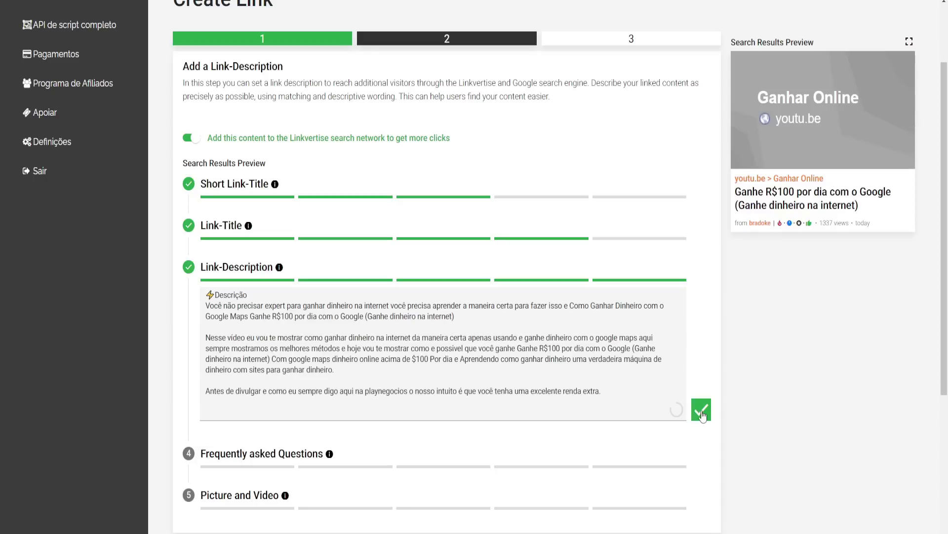
{"action": "left_click", "coordinate": [702, 410]}
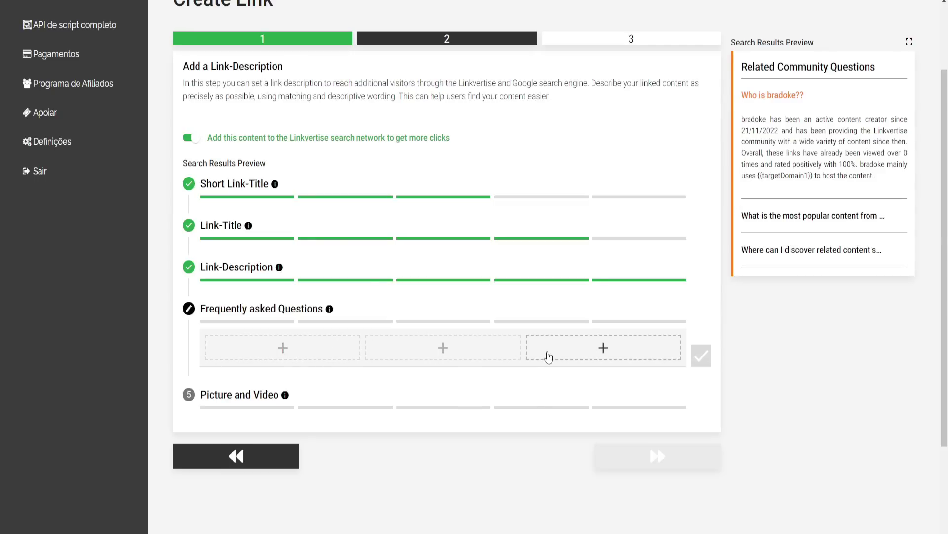
Step: Add the three suggested frequently asked questions about the creator, their most popular content and related content, and confirm them
{"action": "left_click", "coordinate": [300, 352]}
{"action": "left_click", "coordinate": [300, 415]}
{"action": "left_click", "coordinate": [451, 359]}
{"action": "left_click", "coordinate": [442, 415]}
{"action": "left_click", "coordinate": [607, 353]}
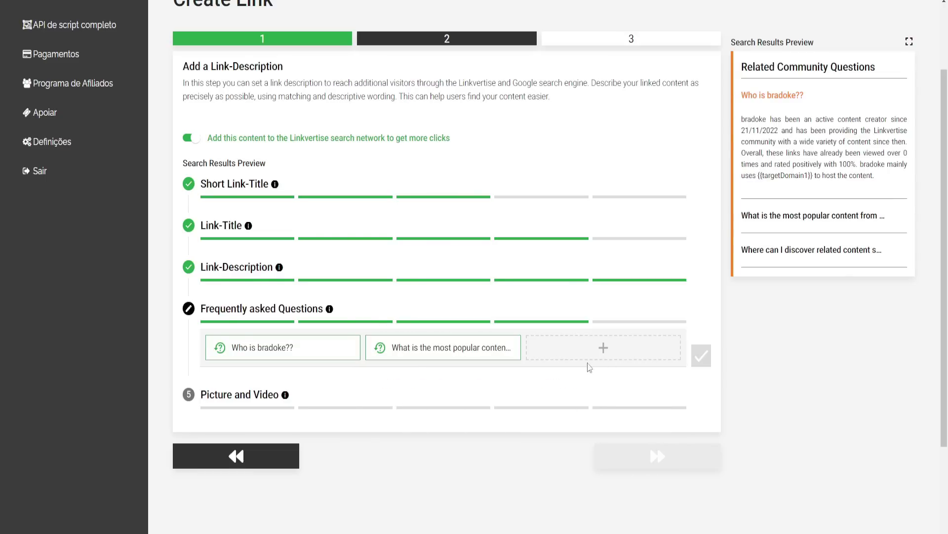
{"action": "left_click", "coordinate": [589, 420]}
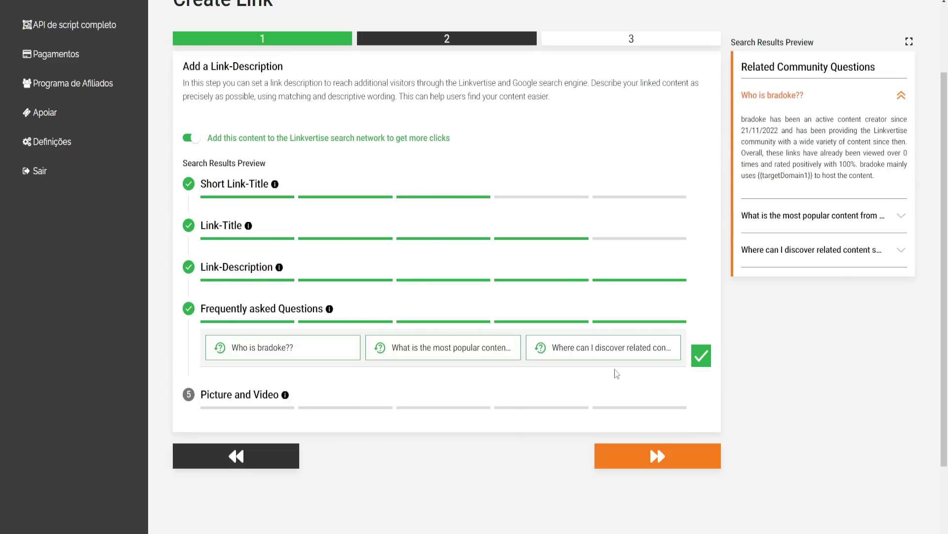
{"action": "left_click", "coordinate": [701, 357]}
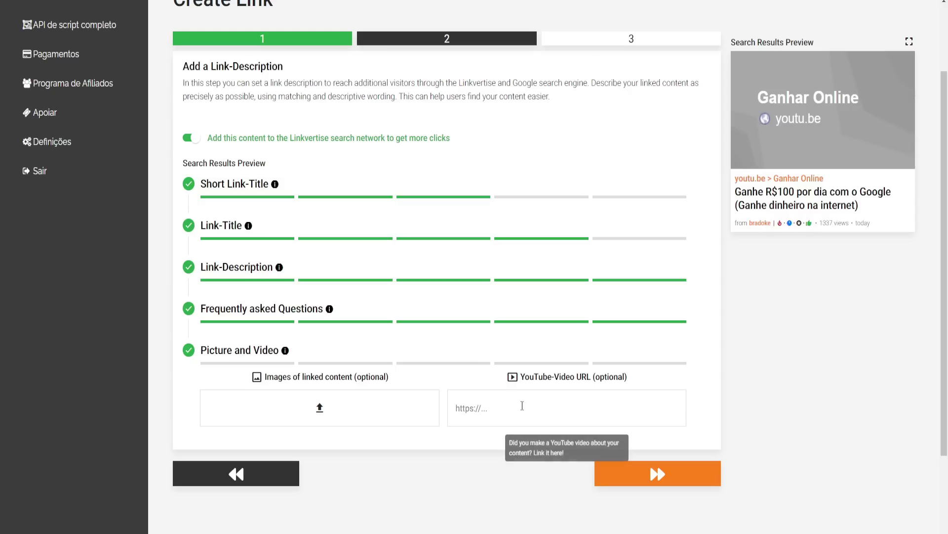
{"action": "type", "text": "https://www.youtube.com/watch?v=q2JtGPdepbk"}
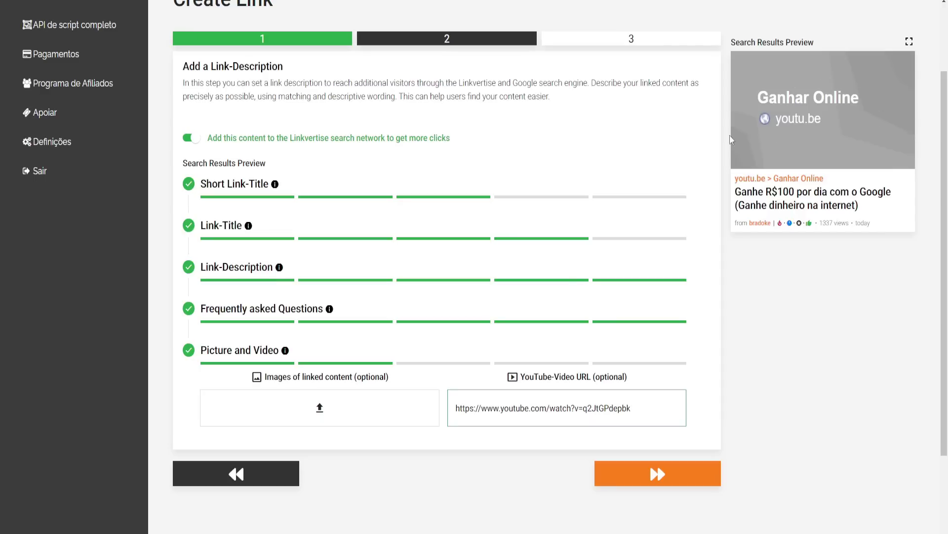
{"action": "left_click", "coordinate": [661, 480]}
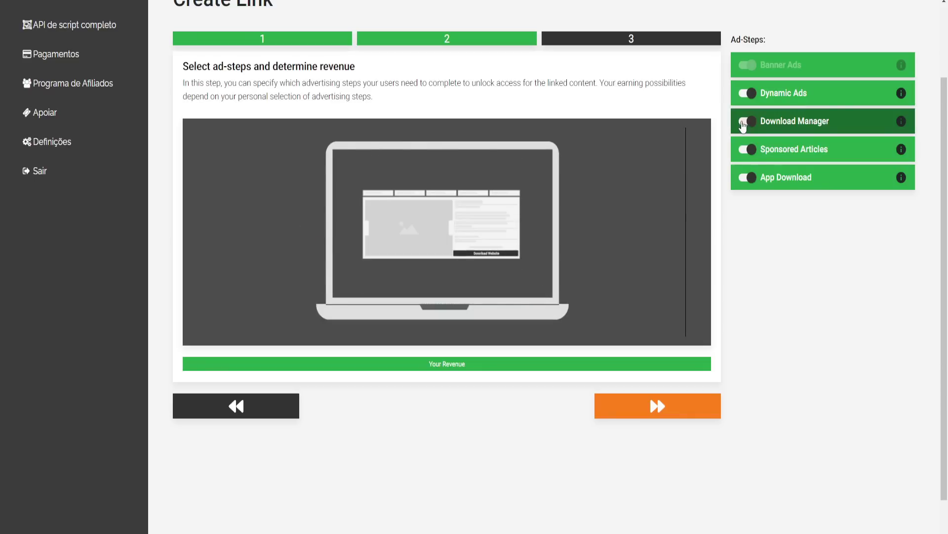
{"action": "left_click", "coordinate": [745, 123]}
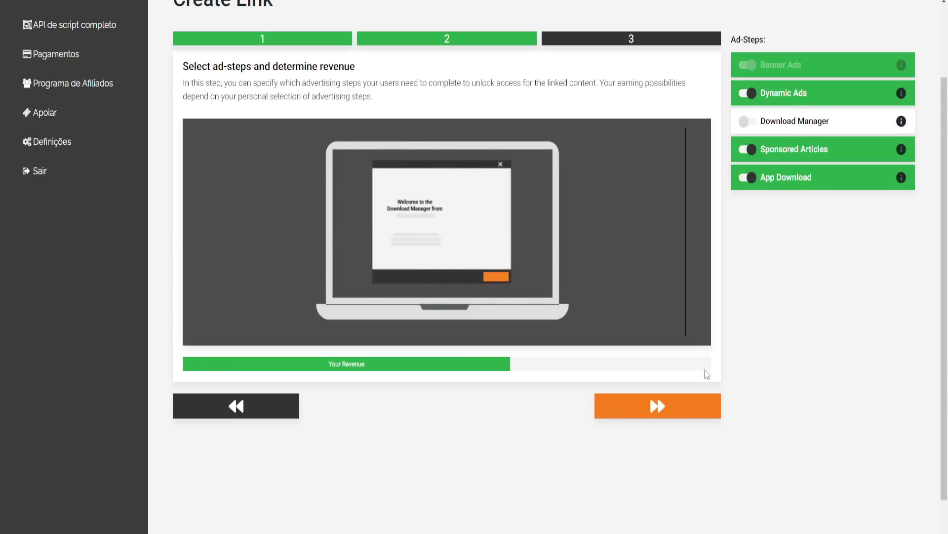
{"action": "left_click", "coordinate": [656, 405]}
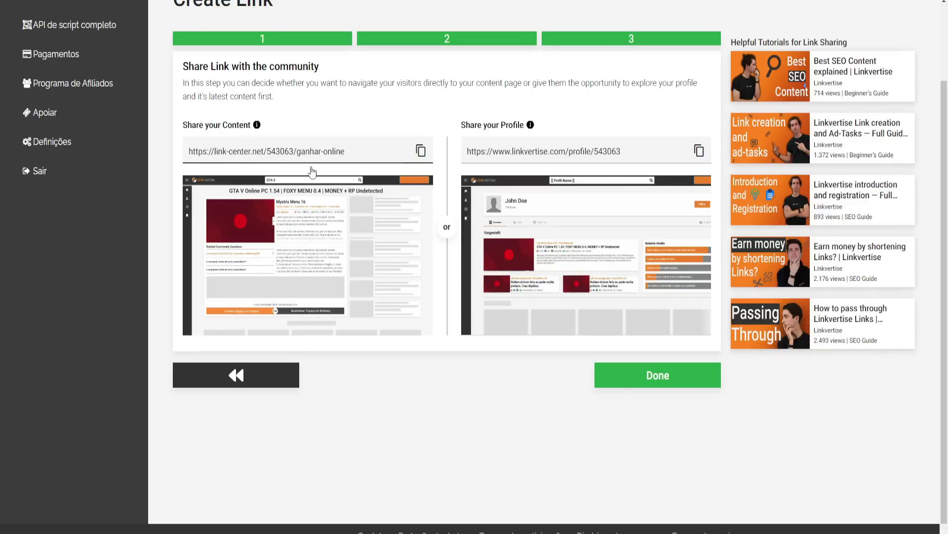
Step: Copy the "Share your Content" link, open it in a new browser tab, and complete the "Não sou um robô" check
{"action": "left_click", "coordinate": [421, 151]}
{"action": "key", "text": "ctrl+t"}
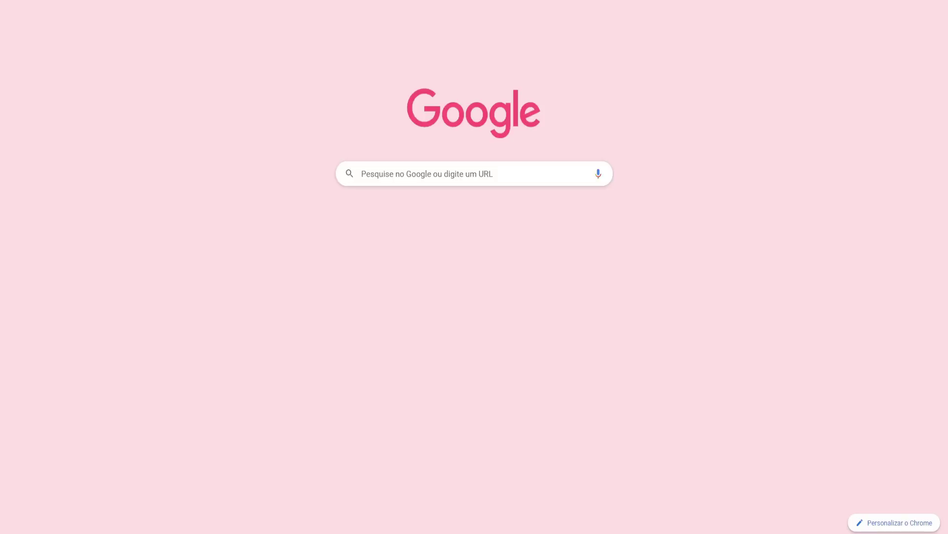
{"action": "key", "text": "ctrl+v"}
{"action": "key", "text": "Return"}
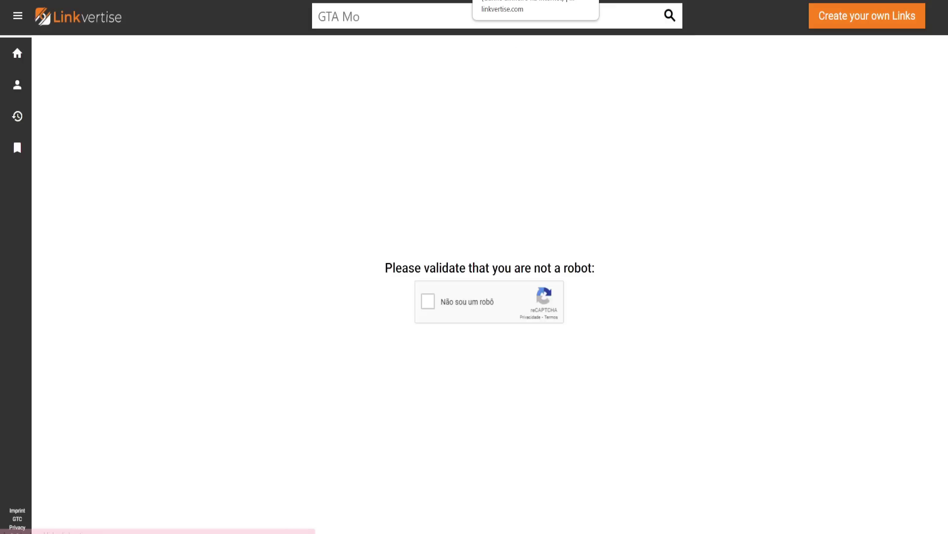
{"action": "left_click", "coordinate": [427, 301]}
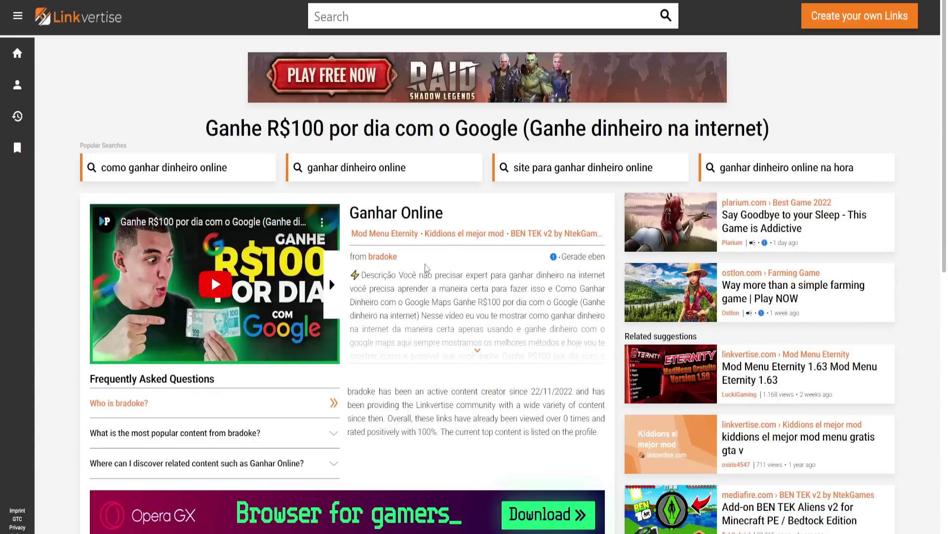
Step: Examine the published "Ganhar Online" page, including its video, description, frequently asked questions, ads and access options
{"action": "scroll", "coordinate": [387, 285], "scroll_direction": "down", "scroll_amount": 5}
{"action": "scroll", "coordinate": [528, 328], "scroll_direction": "up", "scroll_amount": 3}
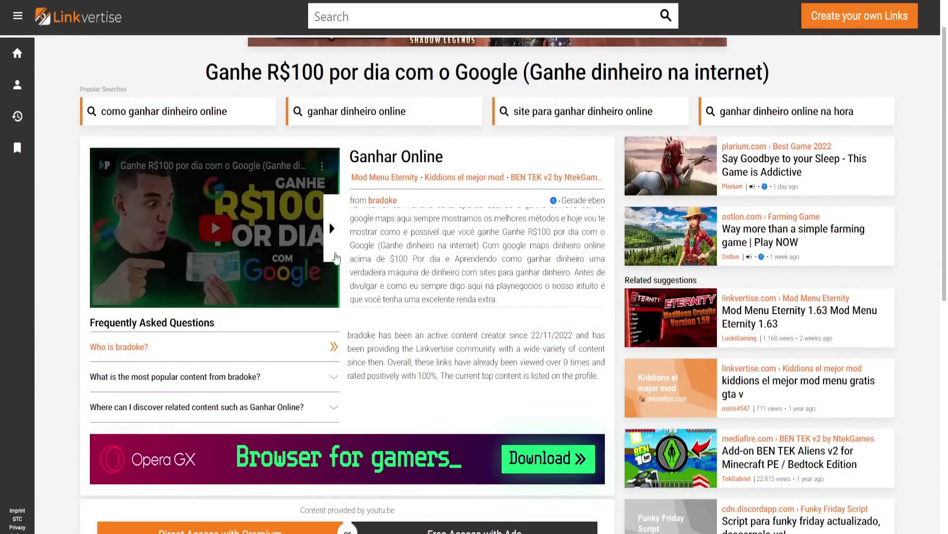
{"action": "scroll", "coordinate": [390, 187], "scroll_direction": "down", "scroll_amount": 3}
{"action": "scroll", "coordinate": [408, 236], "scroll_direction": "up", "scroll_amount": 2}
{"action": "scroll", "coordinate": [413, 257], "scroll_direction": "up", "scroll_amount": 1}
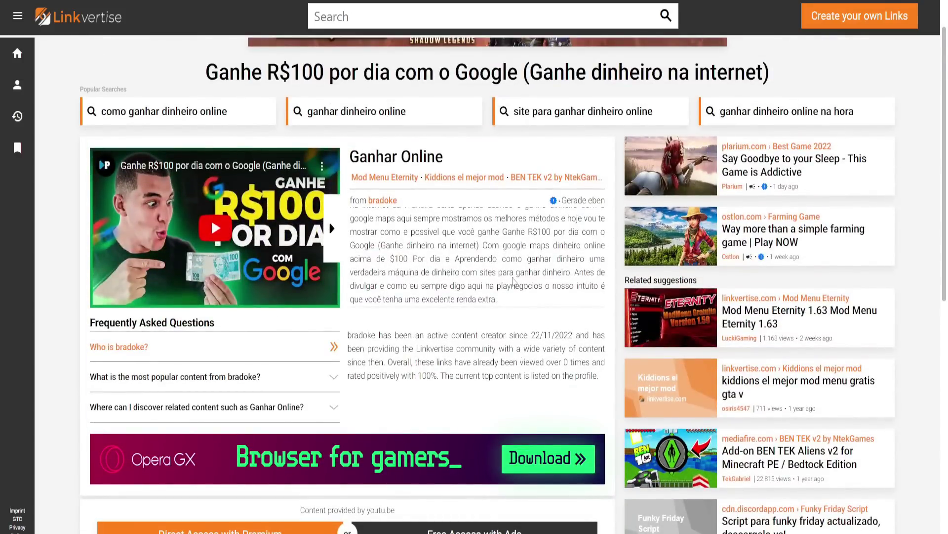
{"action": "scroll", "coordinate": [533, 313], "scroll_direction": "down", "scroll_amount": 3}
{"action": "scroll", "coordinate": [581, 365], "scroll_direction": "up", "scroll_amount": 4}
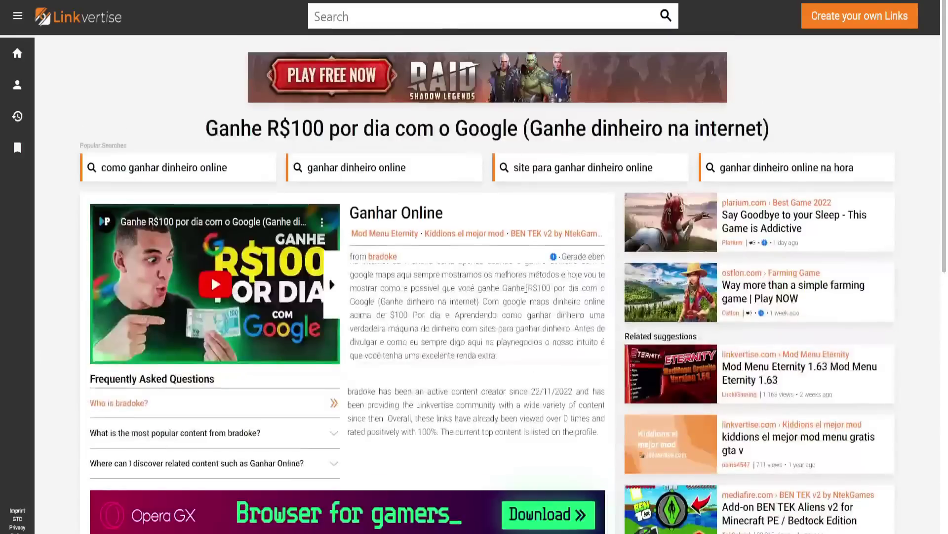
{"action": "scroll", "coordinate": [513, 82], "scroll_direction": "down", "scroll_amount": 7}
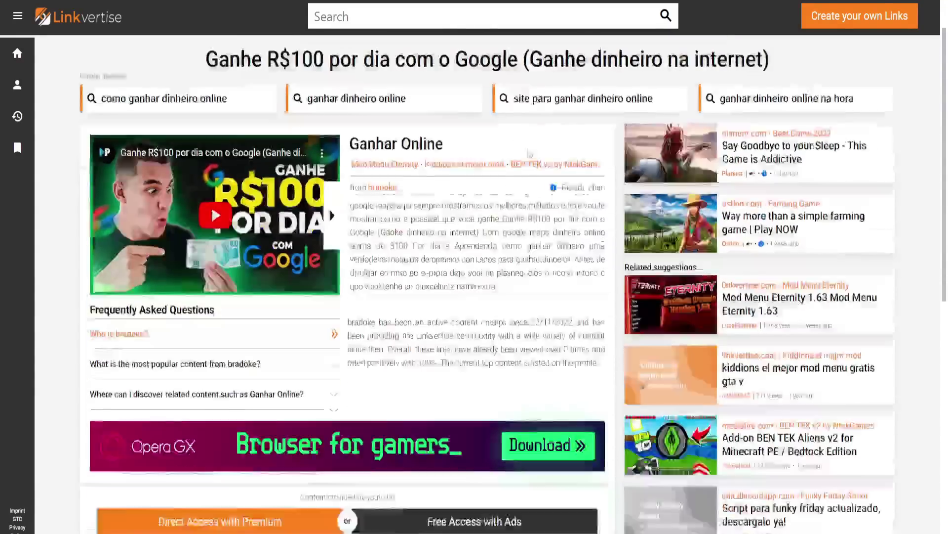
{"action": "scroll", "coordinate": [327, 426], "scroll_direction": "up", "scroll_amount": 3}
{"action": "scroll", "coordinate": [326, 426], "scroll_direction": "up", "scroll_amount": 3}
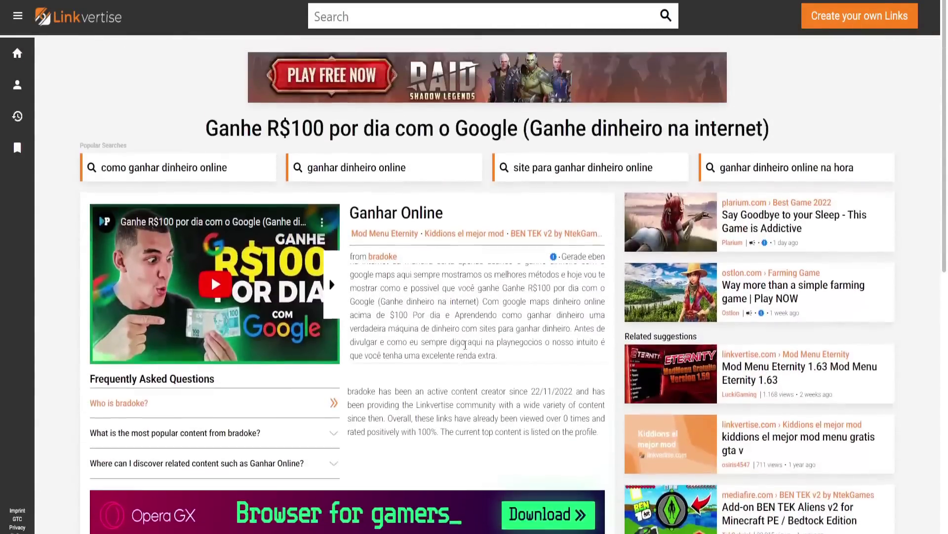
{"action": "scroll", "coordinate": [642, 186], "scroll_direction": "down", "scroll_amount": 10}
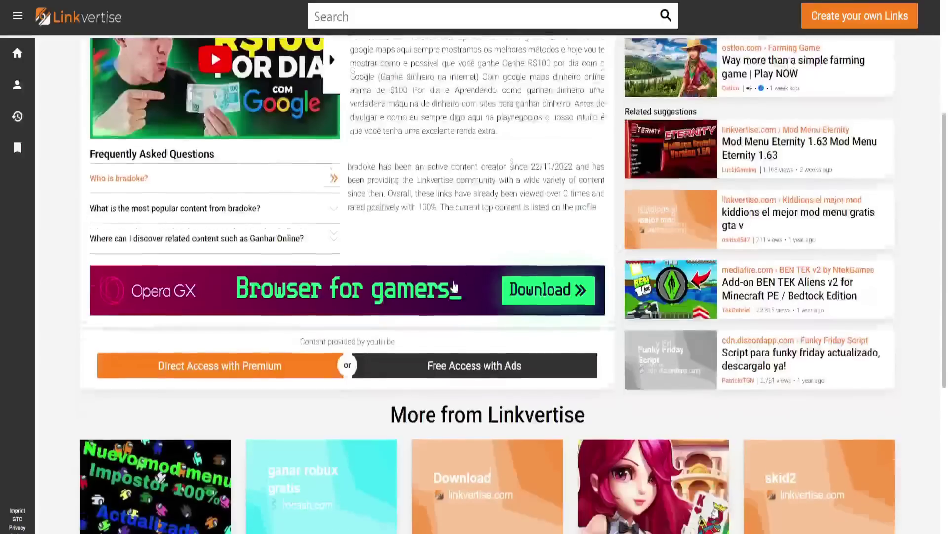
{"action": "scroll", "coordinate": [360, 507], "scroll_direction": "up", "scroll_amount": 6}
{"action": "scroll", "coordinate": [360, 507], "scroll_direction": "up", "scroll_amount": 5}
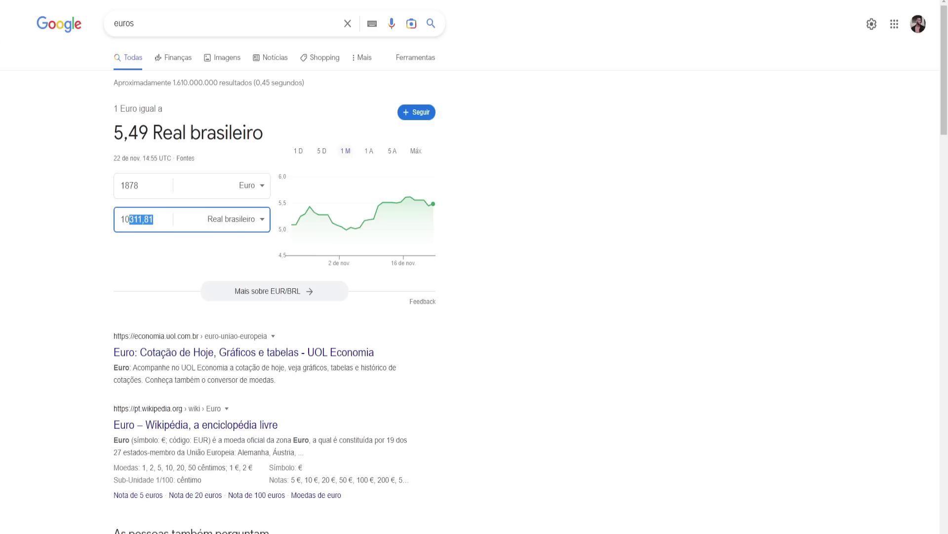
Step: Convert 8.5 euros to Brazilian reais in Google's currency converter
{"action": "key", "text": "shift+Tab"}
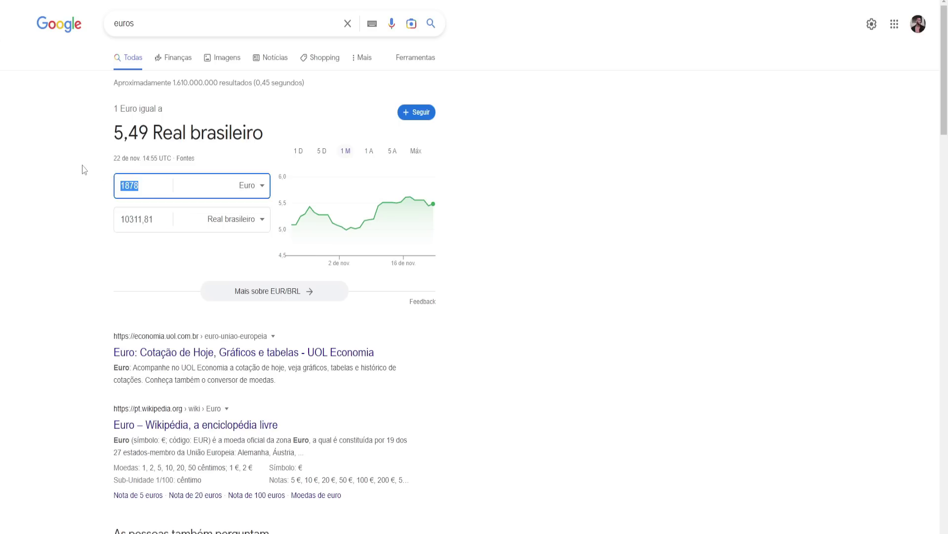
{"action": "type", "text": "8.5"}
{"action": "double_click", "coordinate": [142, 218]}
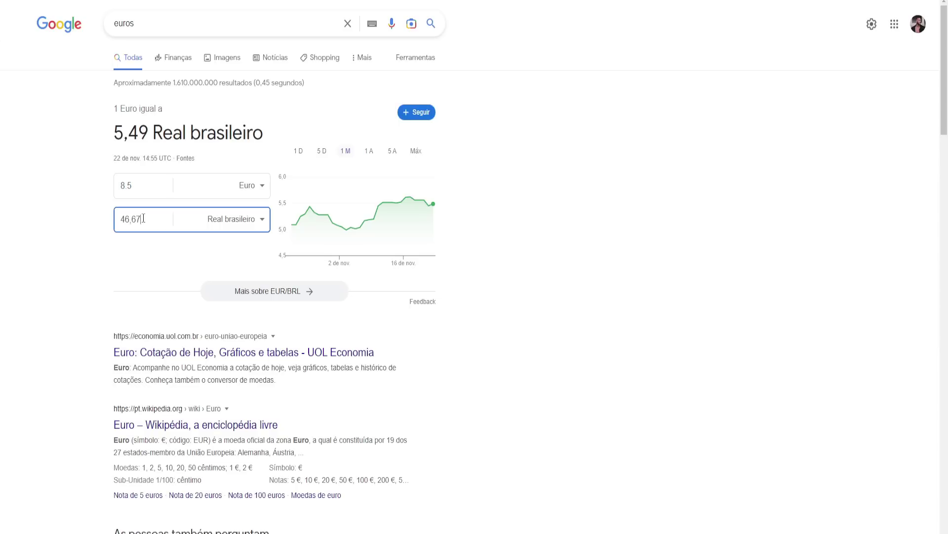